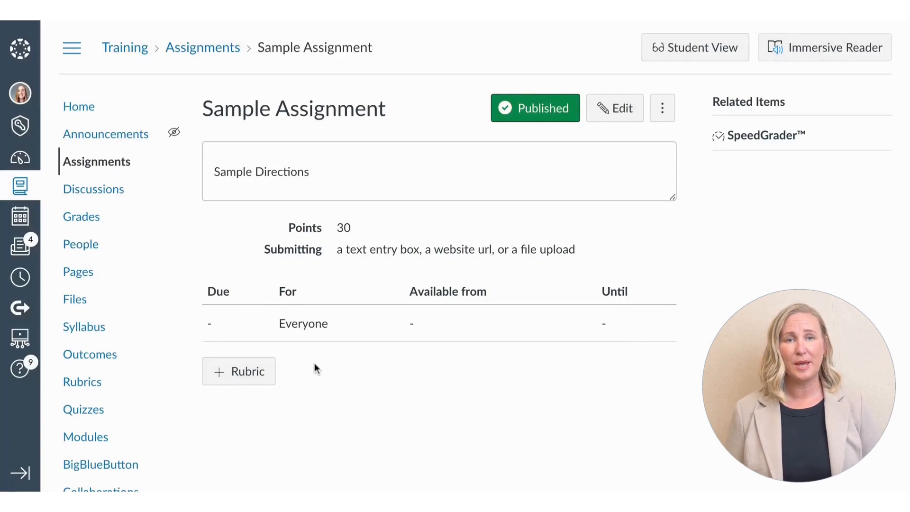
- Add a new rubric to Sample Assignment and set its title to "Title"
left_click(231, 388)
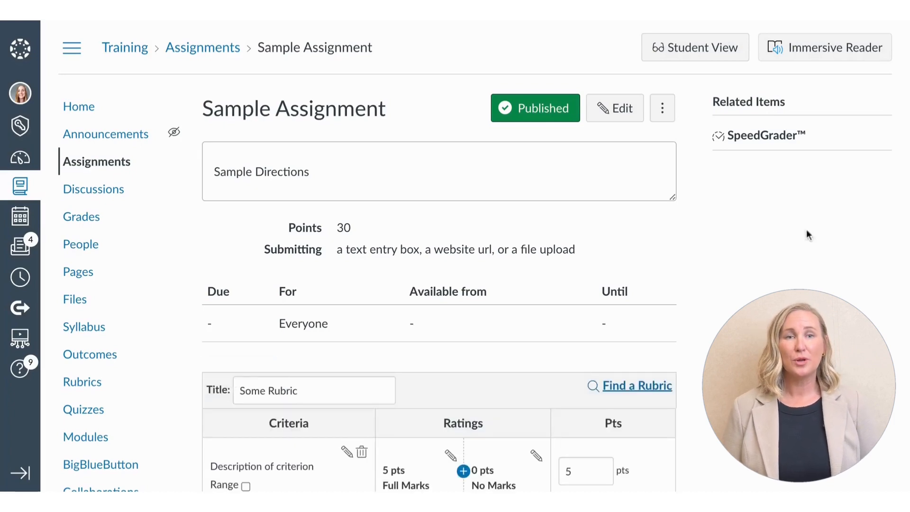
scroll(854, 258, "down", 3)
scroll(854, 257, "down", 2)
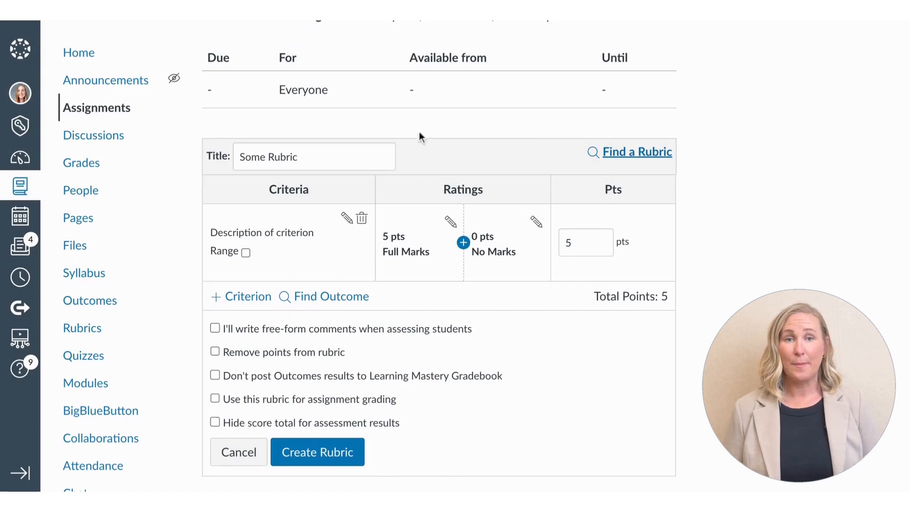
left_click(346, 151)
key("ctrl+shift+Left")
key("ctrl+shift+Left")
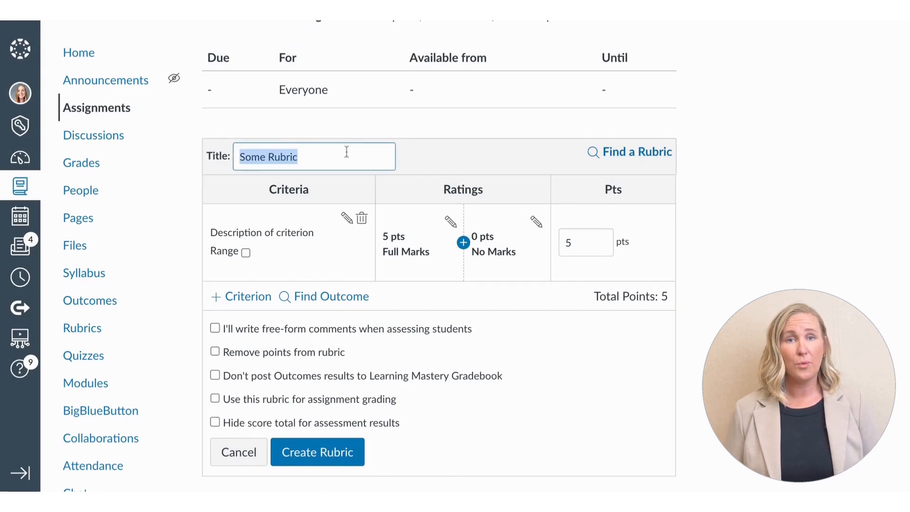
type("Title")
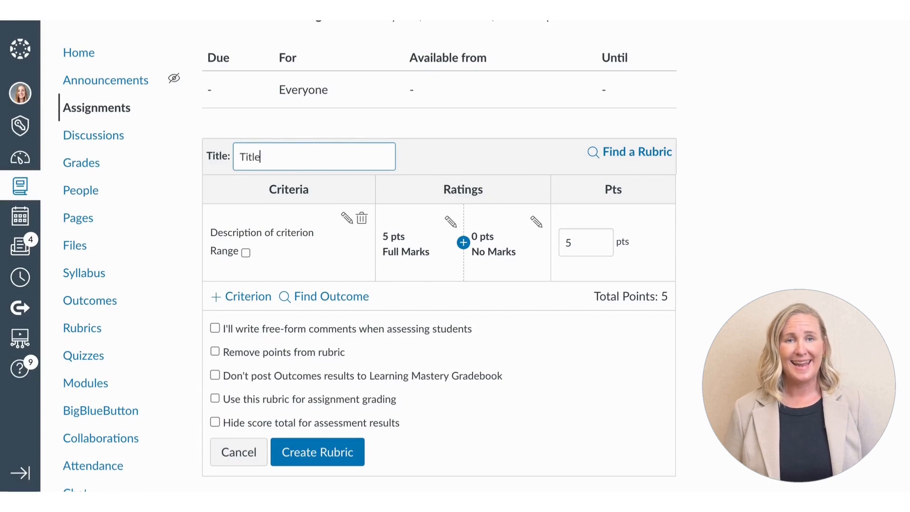
left_click(467, 163)
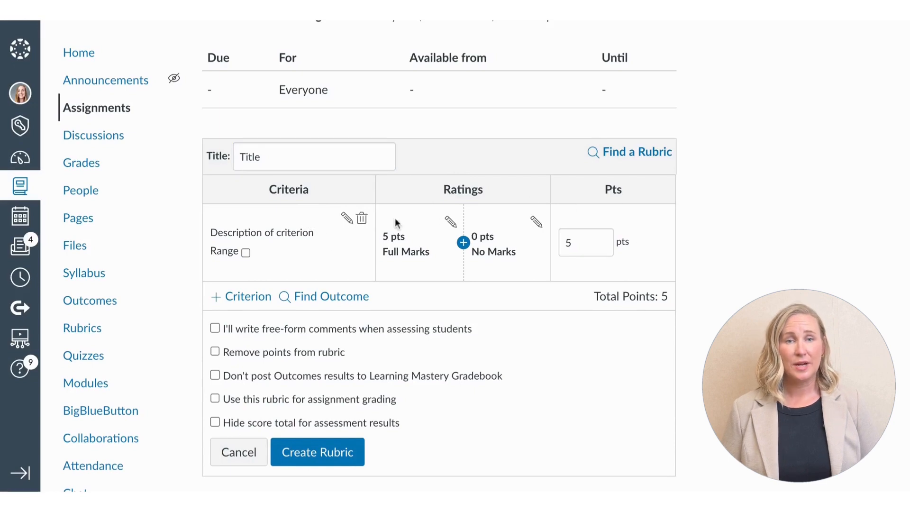
- Change the first criterion's description to "Evidence", leaving the long description blank
left_click(346, 221)
left_click(453, 211)
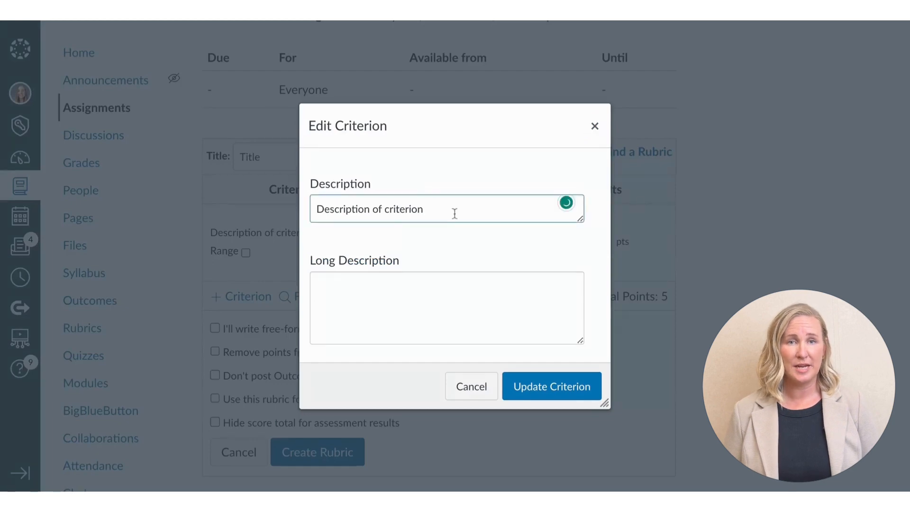
key("ctrl+a")
type("Evi")
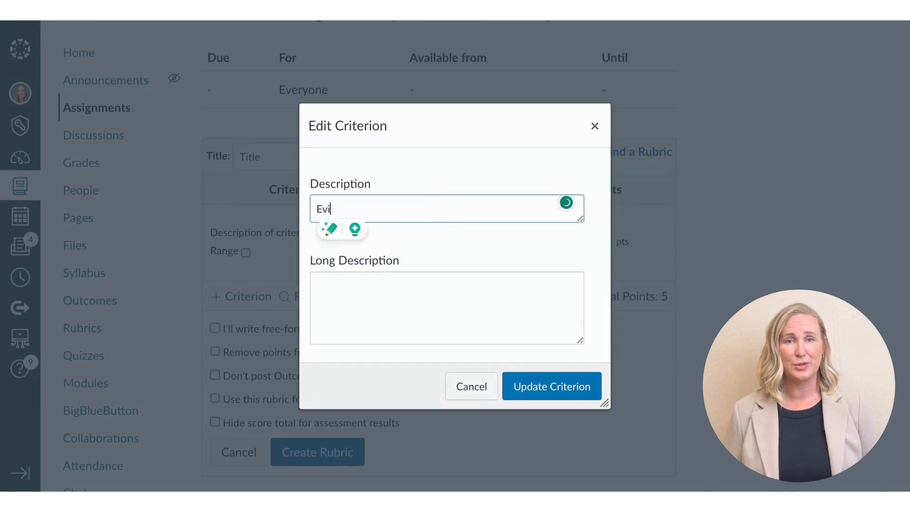
type("dence")
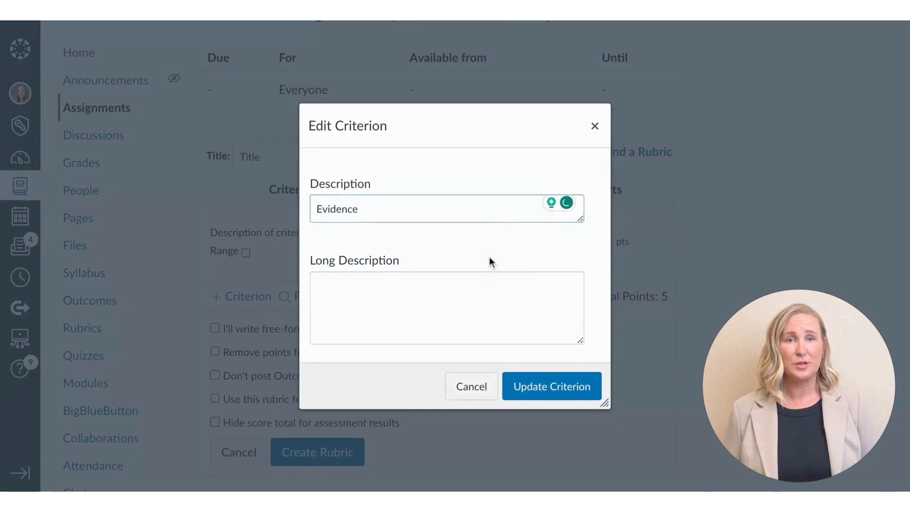
left_click(456, 276)
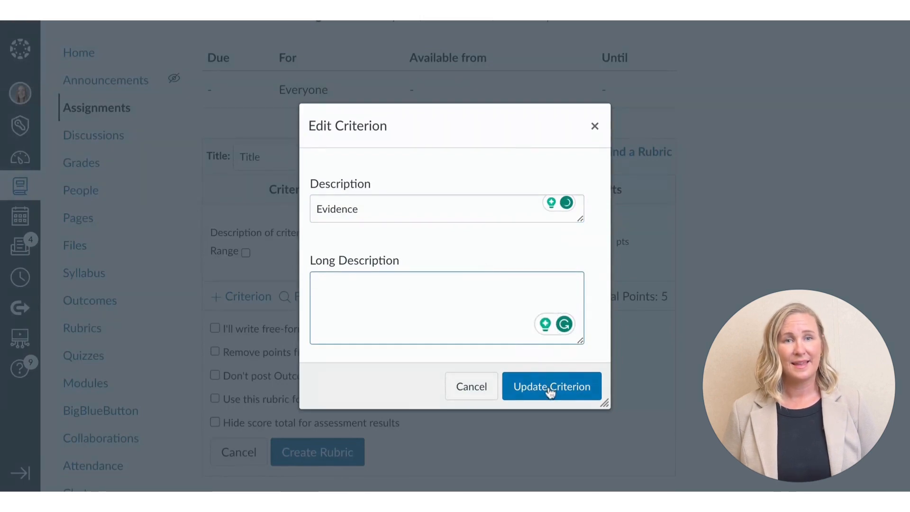
left_click(549, 392)
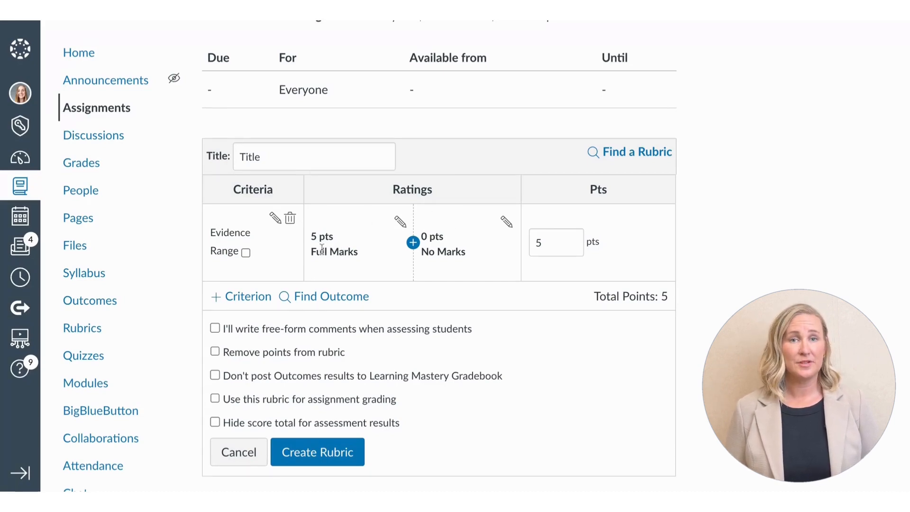
- Set the Evidence criterion's Full Marks rating to a score of 10 points and the title "Exceeding Mastery"
left_click(401, 223)
left_click(343, 188)
key("BackSpace")
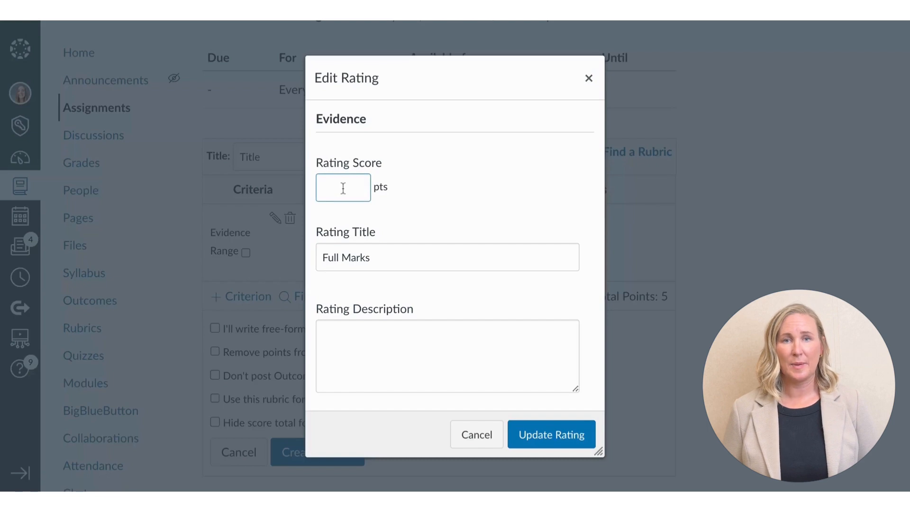
type("10")
left_click(428, 261)
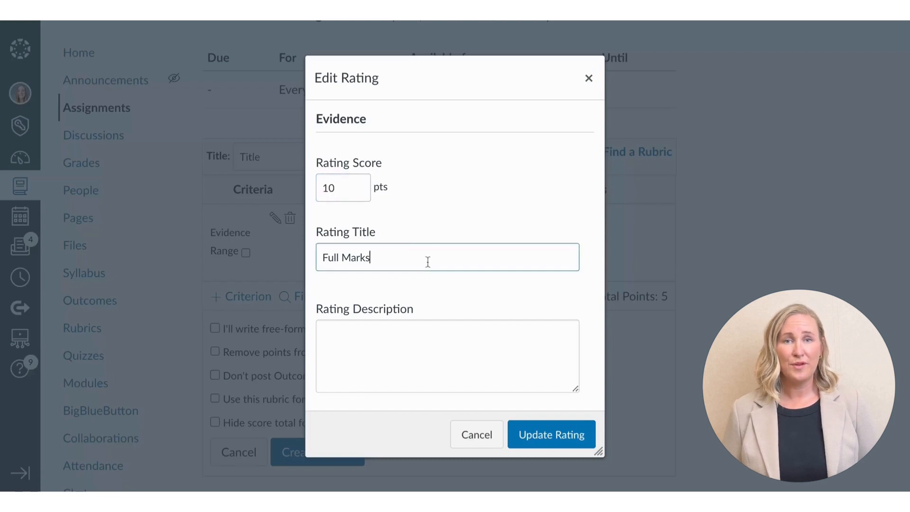
key("BackSpace")
key("BackSpace")
key("BackSpace")
key("BackSpace")
key("BackSpace")
key("BackSpace")
key("BackSpace")
key("BackSpace")
key("BackSpace")
key("BackSpace")
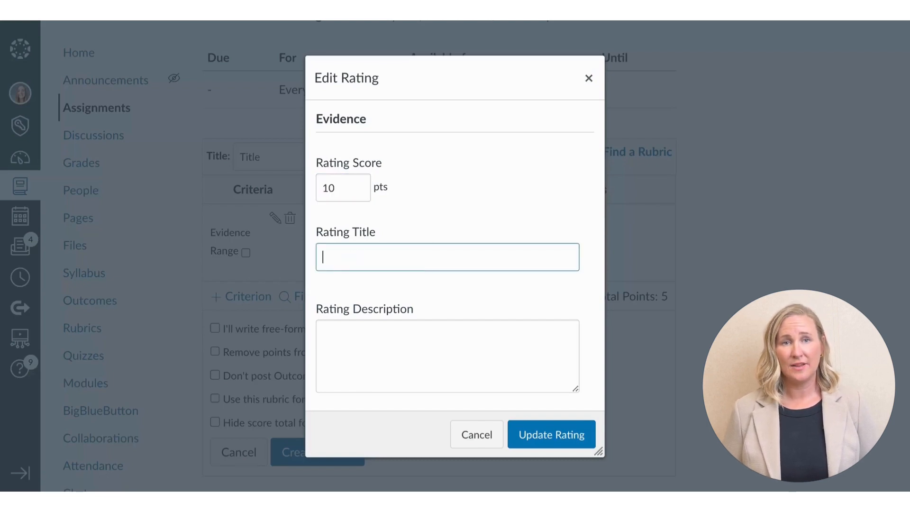
type("Exceeding Mastery")
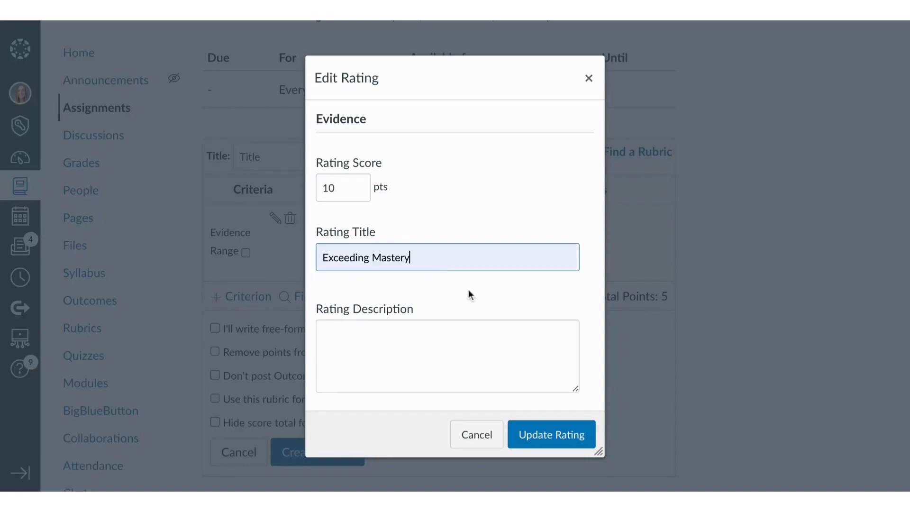
key("Tab")
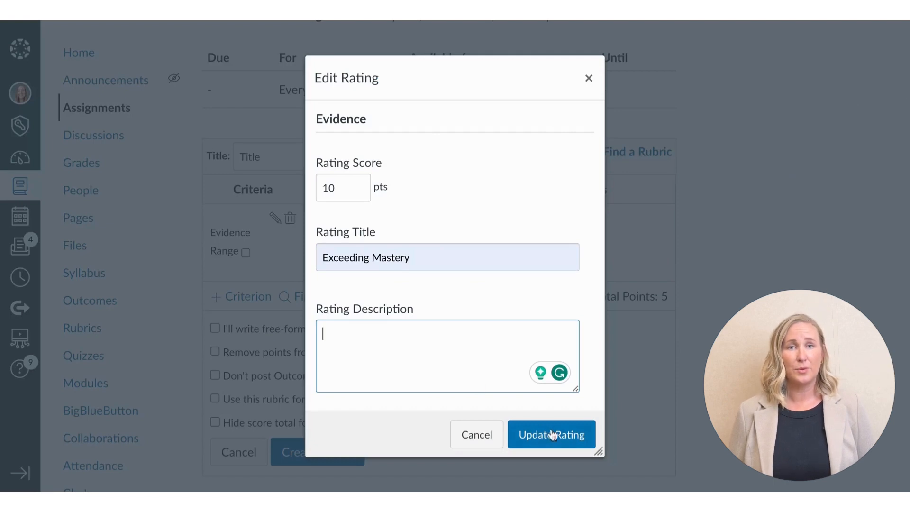
left_click(556, 438)
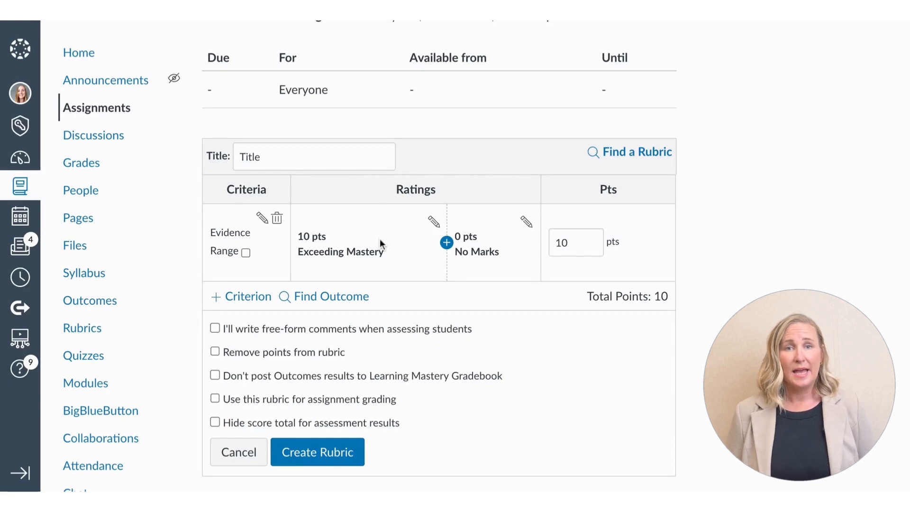
- Add an 8-point rating titled "Mastery" between the Exceeding Mastery and No Marks ratings, without a description
left_click(447, 243)
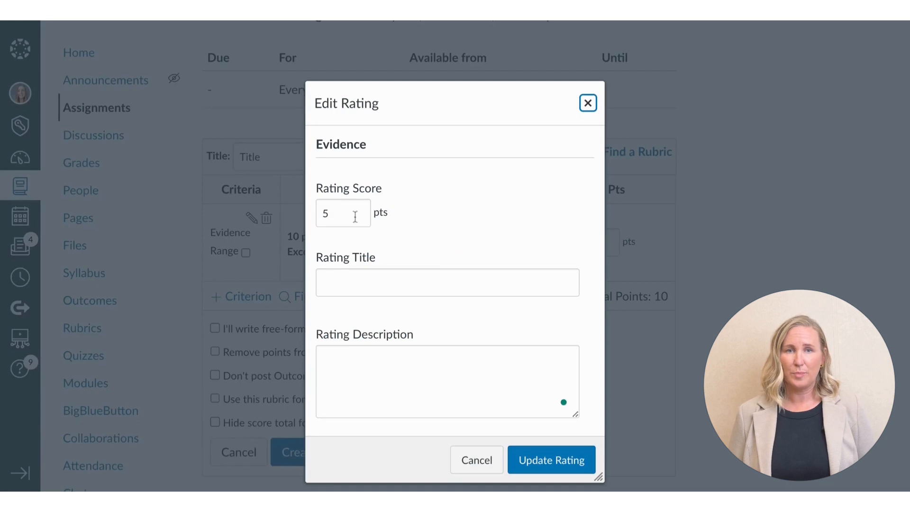
left_click(353, 212)
key("BackSpace")
type("8")
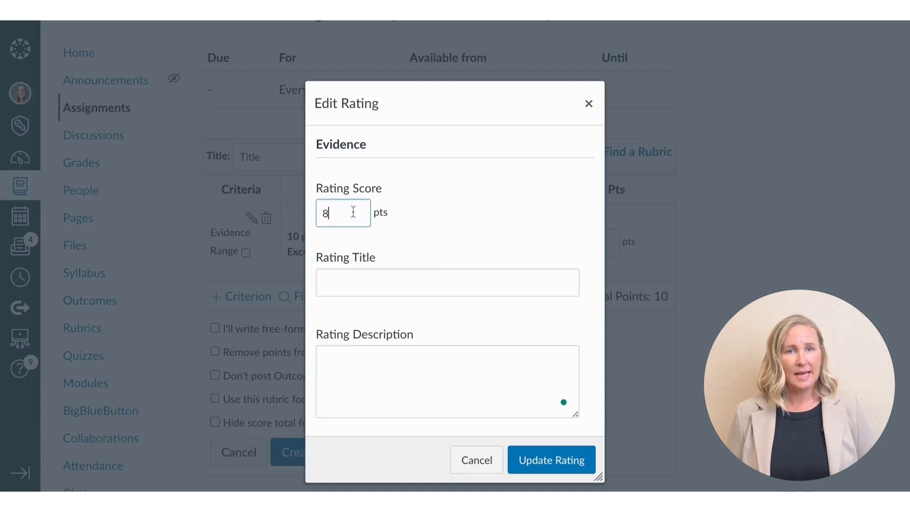
left_click(398, 274)
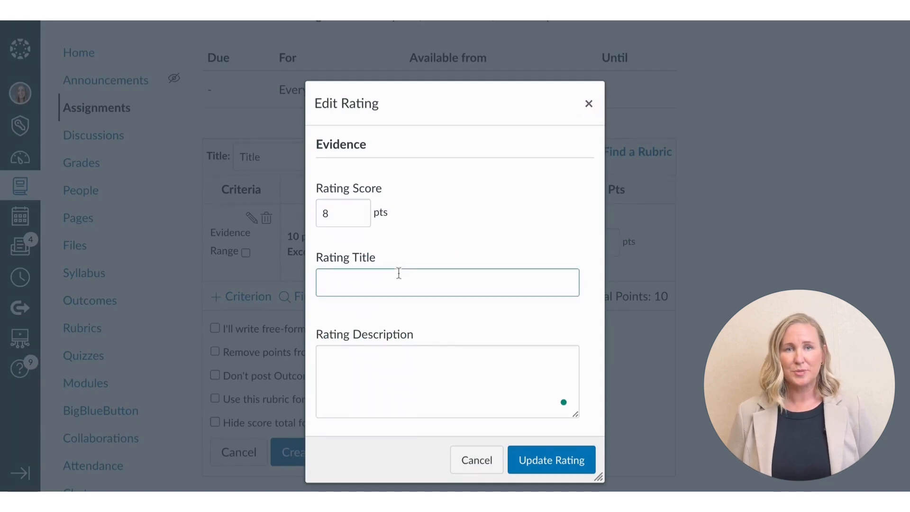
type("Mastery")
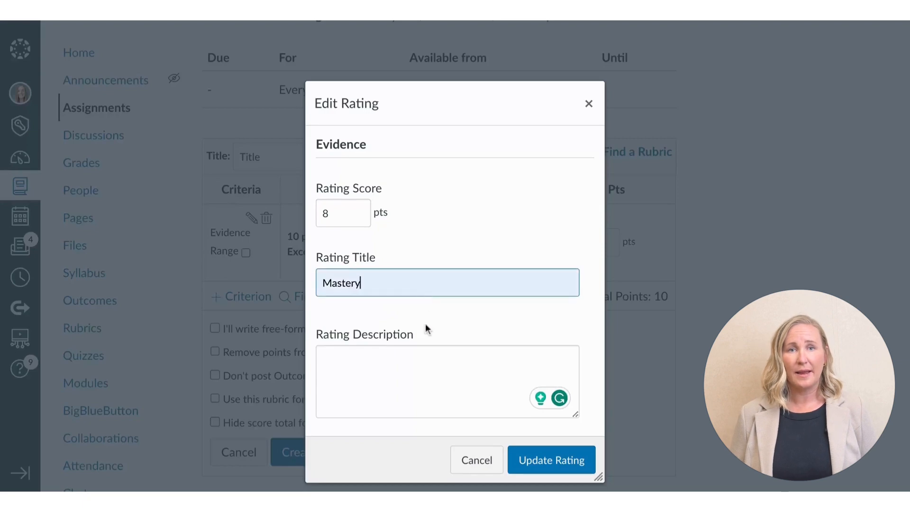
left_click(388, 367)
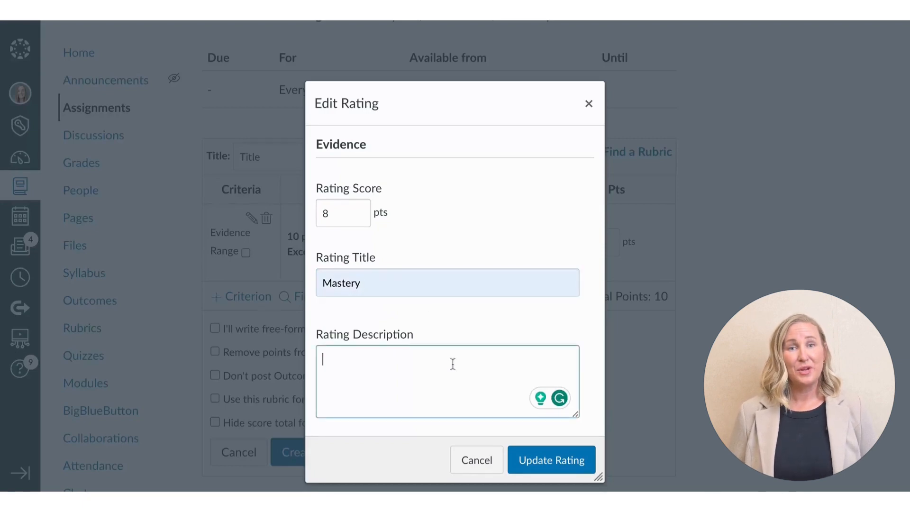
left_click(548, 454)
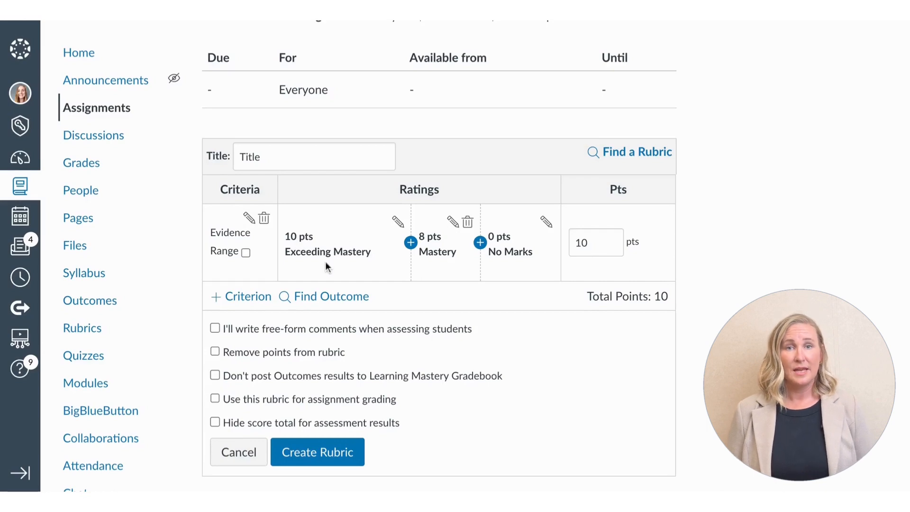
- Enable point ranges for the Evidence criterion and set the Exceeding Mastery rating's minimum to 7 points
left_click(246, 252)
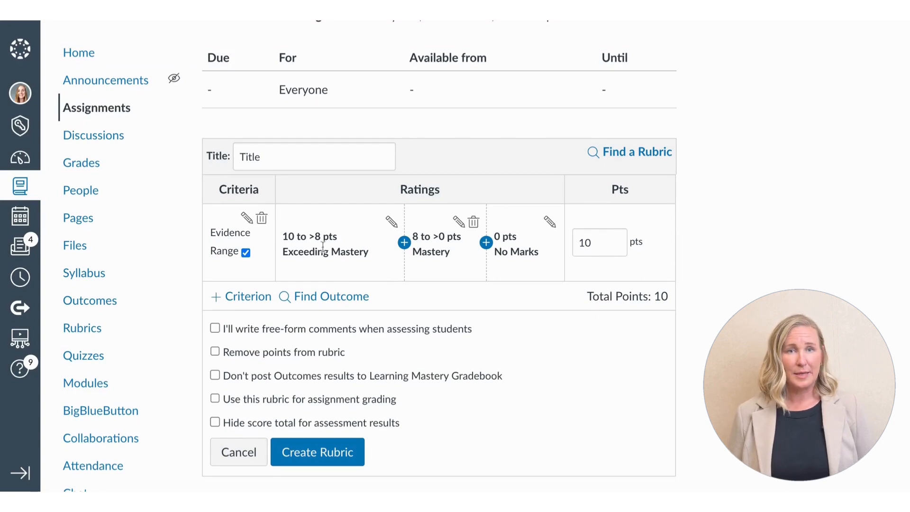
left_click(394, 226)
left_click(434, 209)
key("BackSpace")
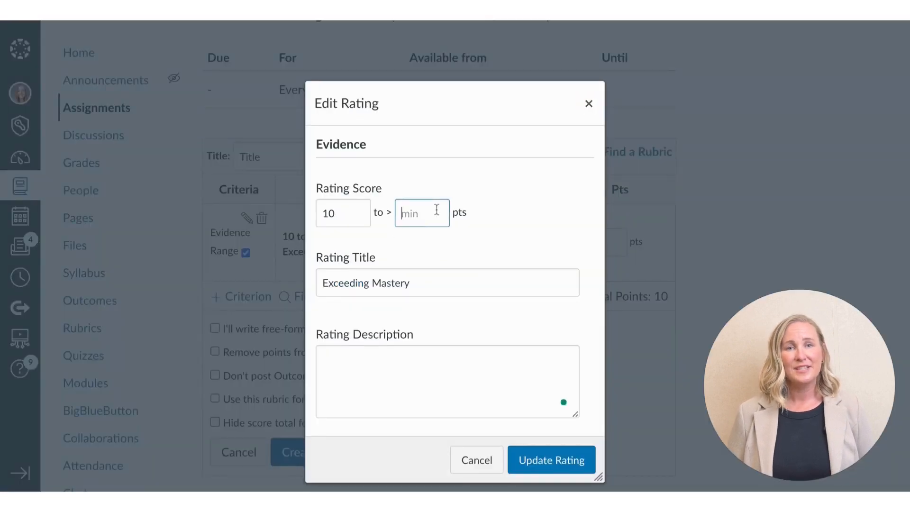
type("7")
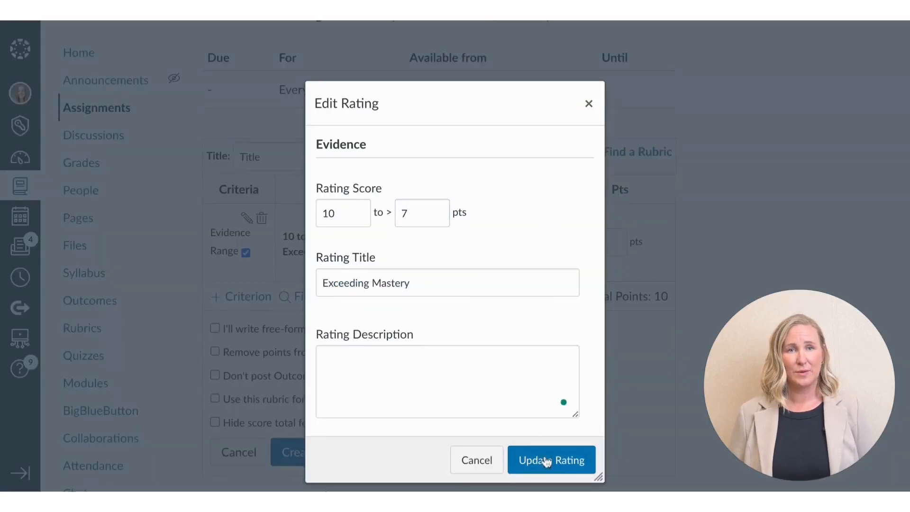
left_click(546, 461)
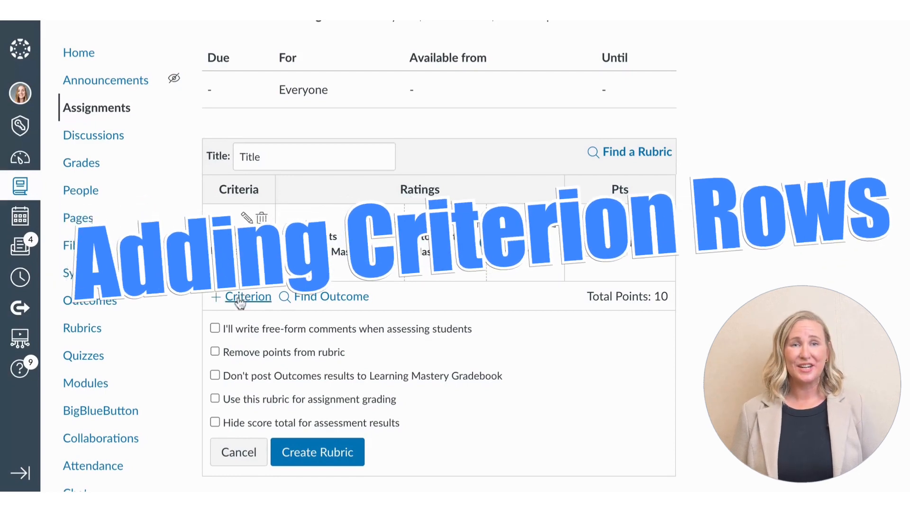
- Add a new blank criterion to the rubric with the description "Word Choice"
left_click(240, 305)
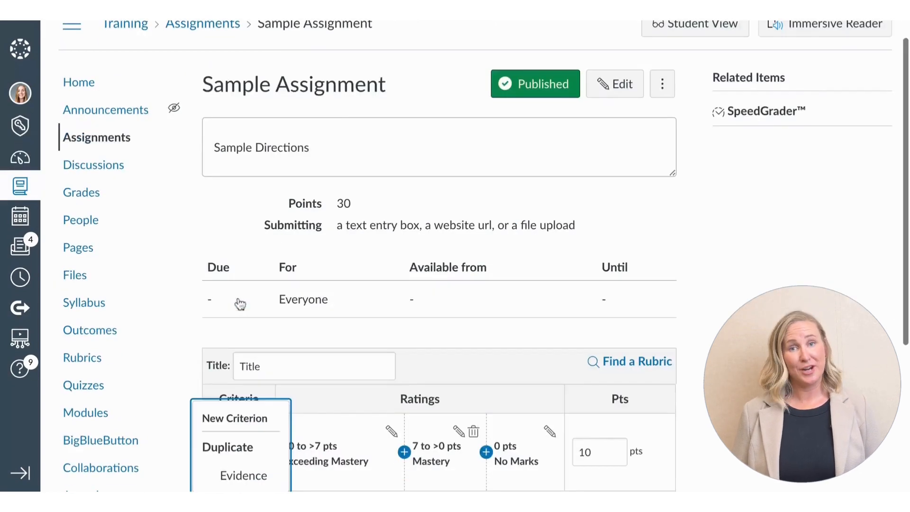
left_click(235, 421)
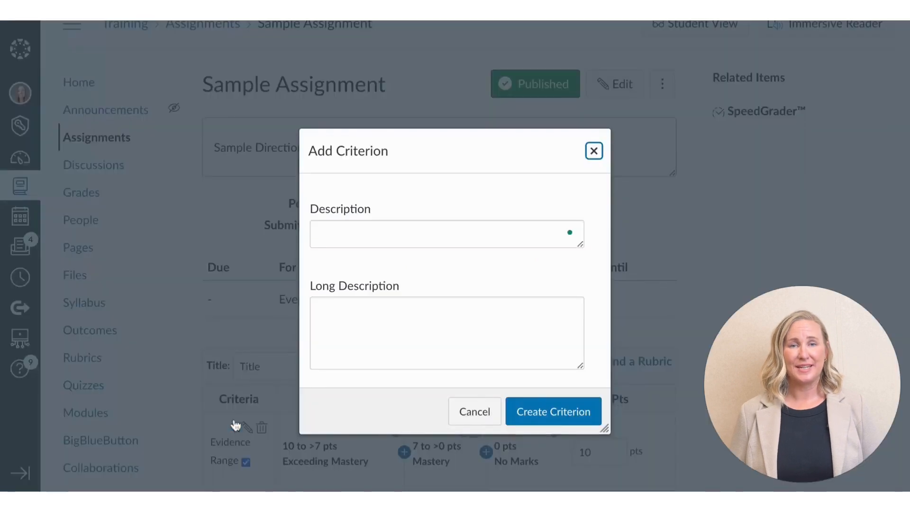
left_click(451, 234)
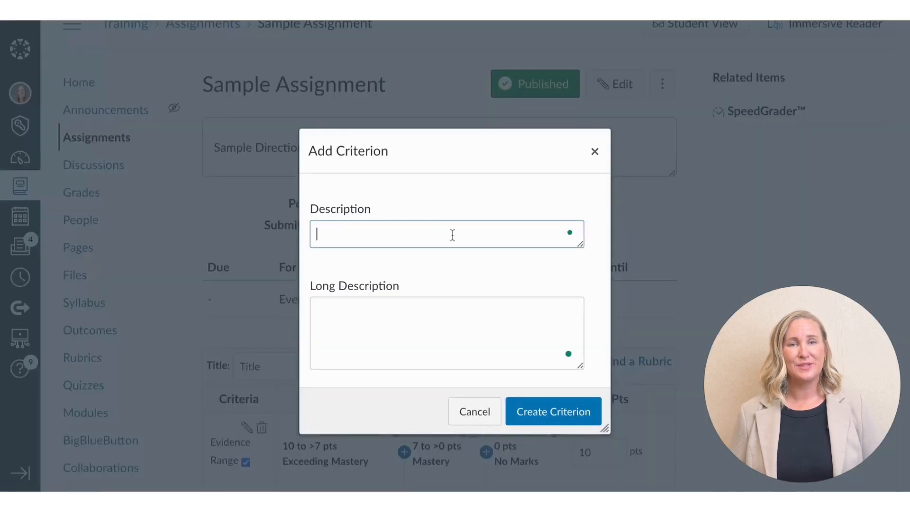
type("Word Choi")
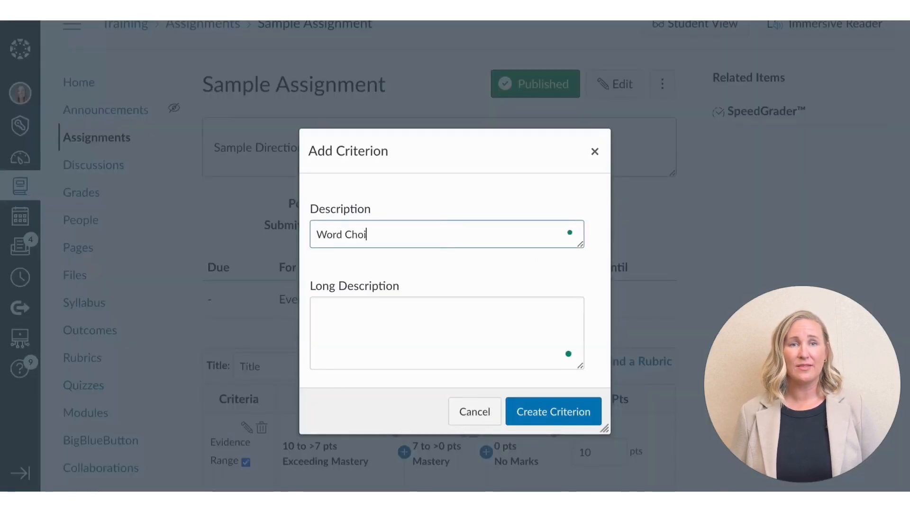
type("ce")
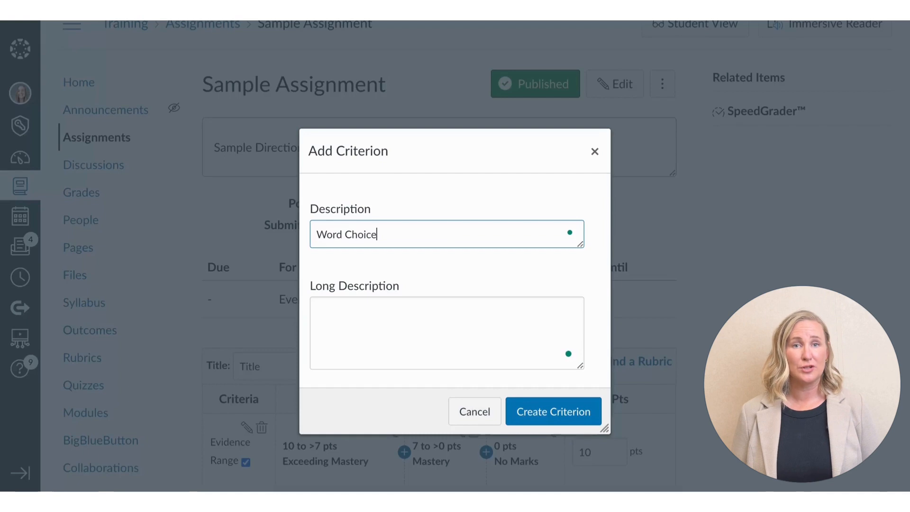
left_click(563, 417)
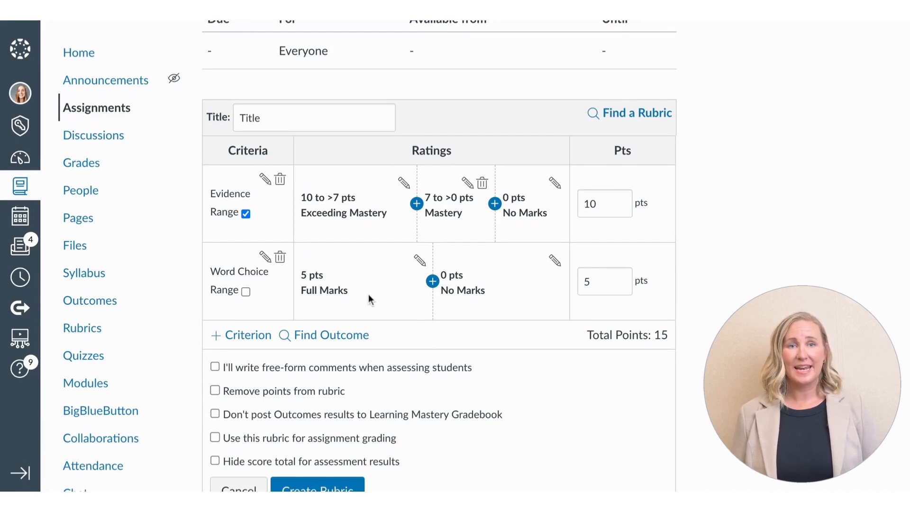
- Set the Word Choice criterion's total points to 20
scroll(727, 236, "up", 2)
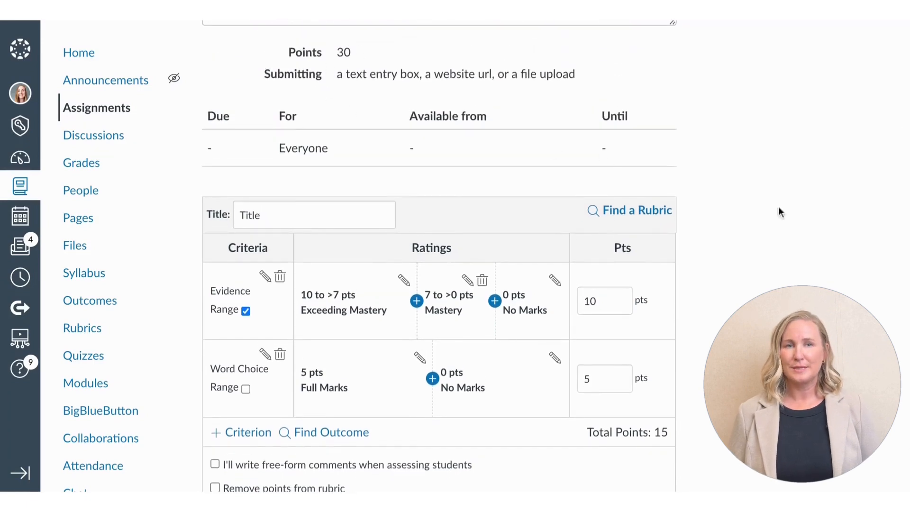
scroll(753, 244, "down", 2)
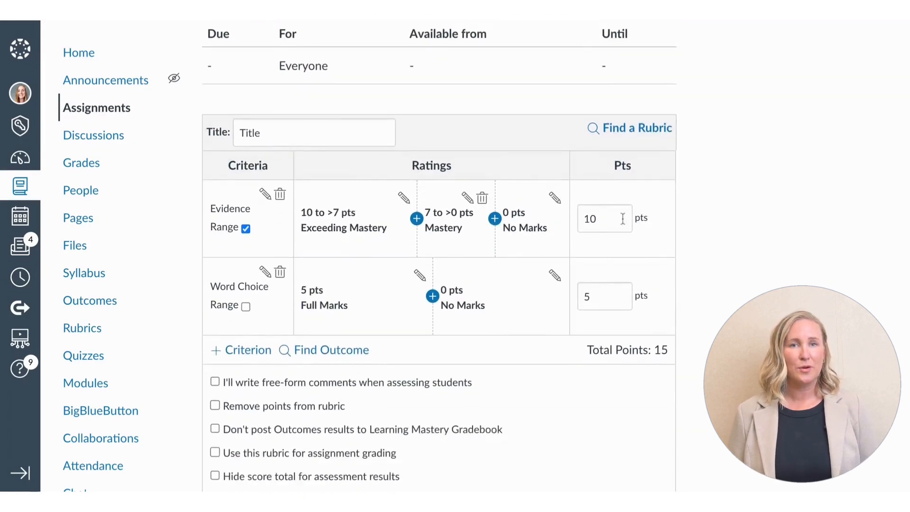
left_click(621, 297)
key("BackSpace")
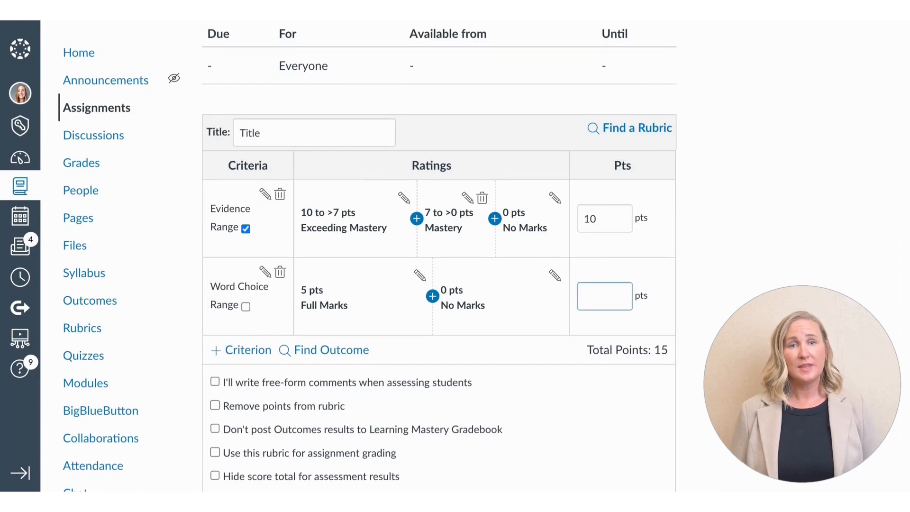
type("20")
left_click(769, 267)
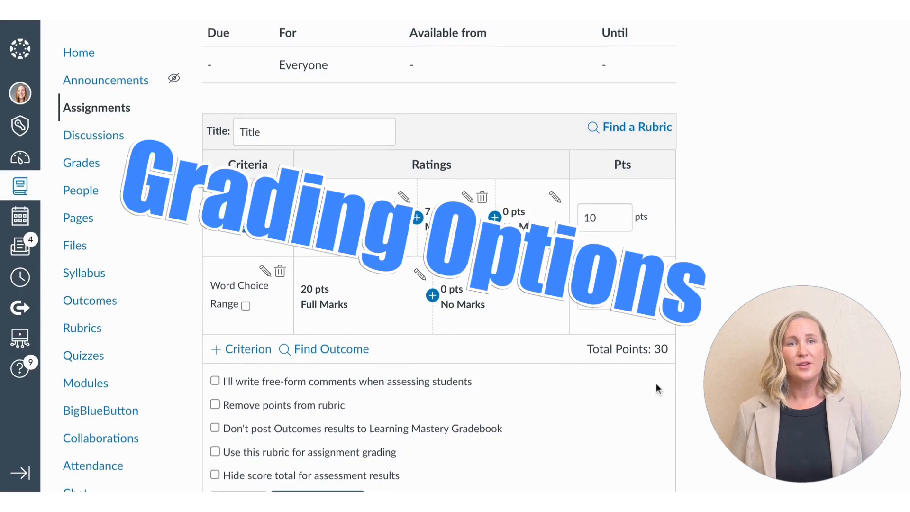
- Turn off using the rubric for assignment grading, and switch the option to remove points from the rubric on and off again
scroll(656, 383, "down", 2)
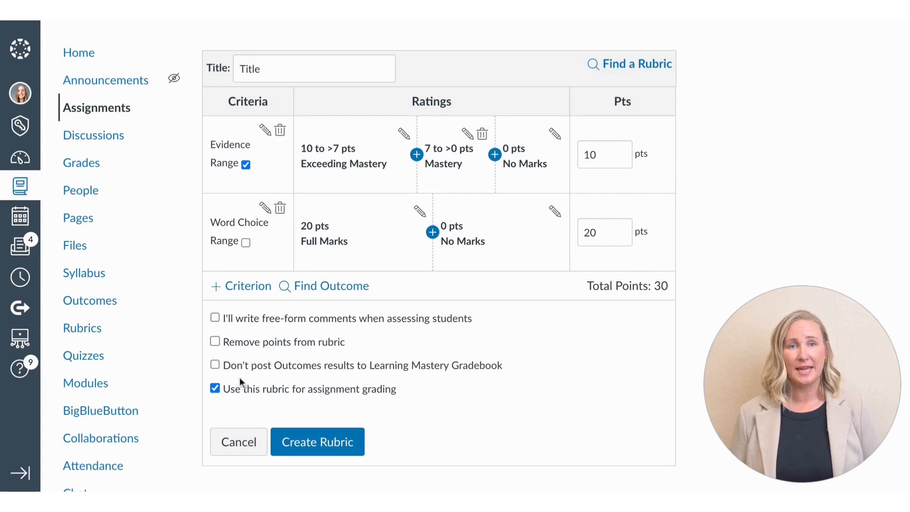
left_click(215, 388)
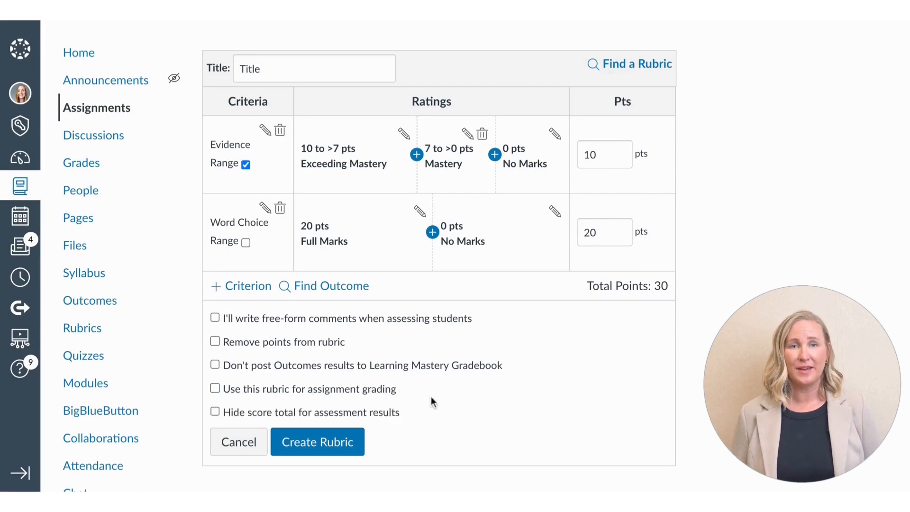
left_click(214, 342)
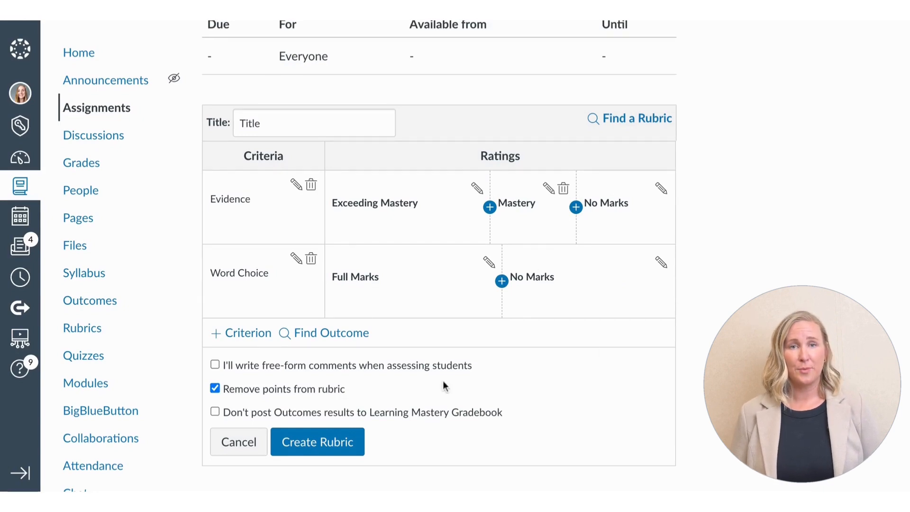
left_click(215, 390)
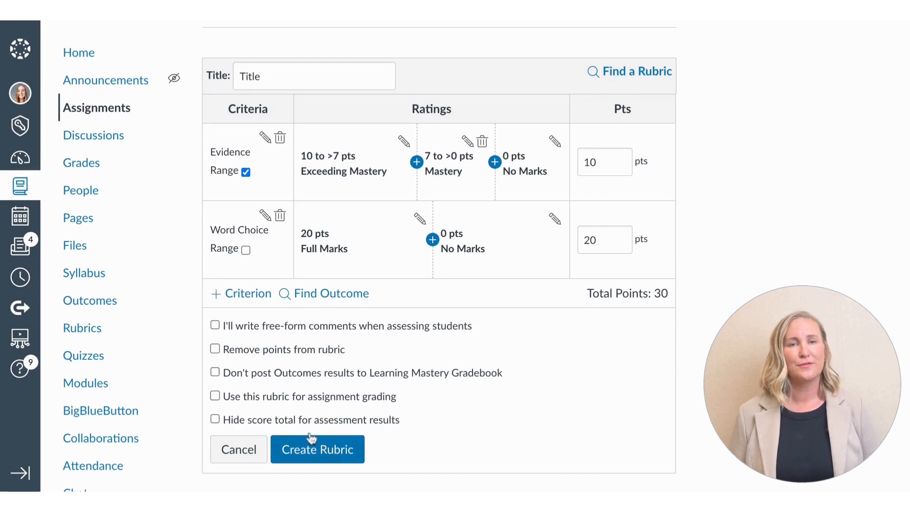
- Enable the option to use this rubric for assignment grading
left_click(231, 401)
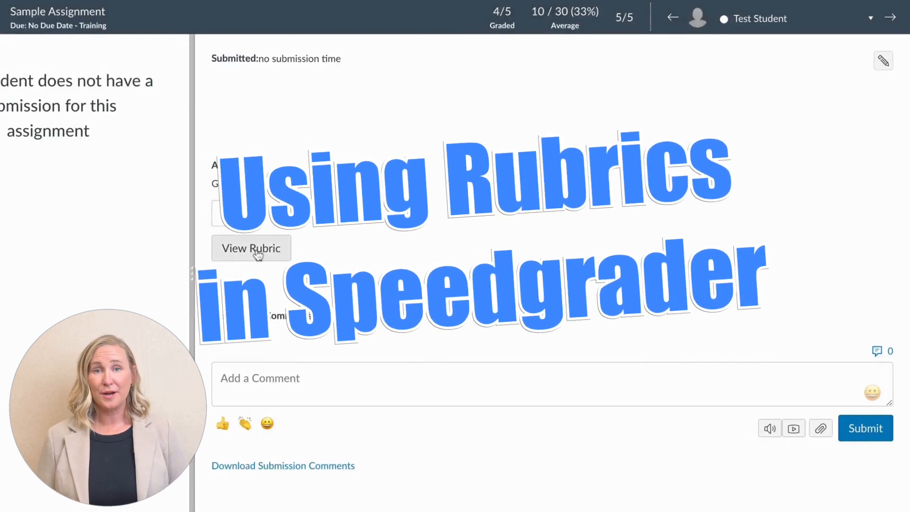
- Open the rubric for Test Student's Sample Assignment and rate Evidence as Exceeding Mastery (10 points) and Word Choice as No Marks (0 points)
left_click(251, 248)
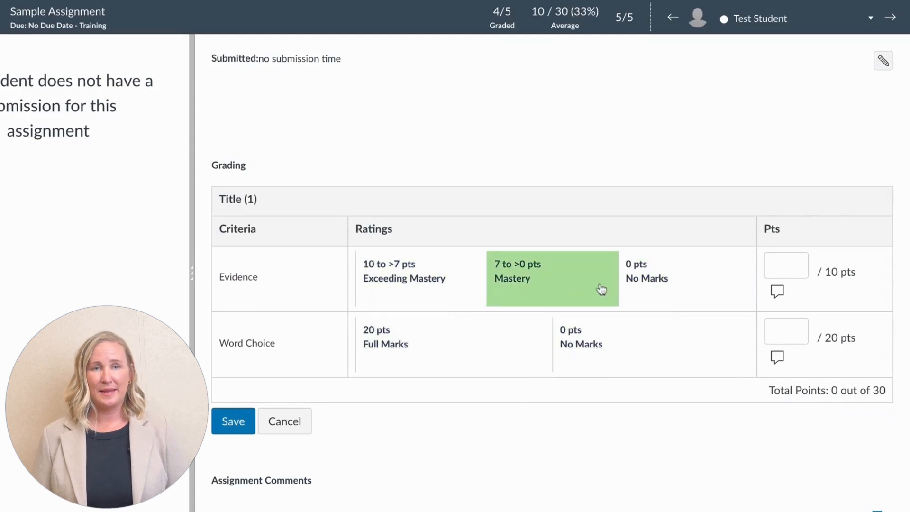
left_click(413, 293)
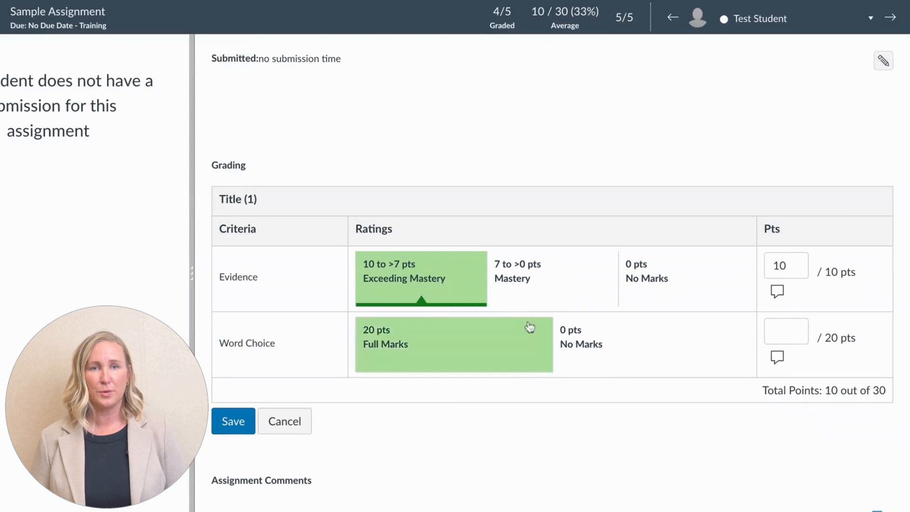
left_click(597, 344)
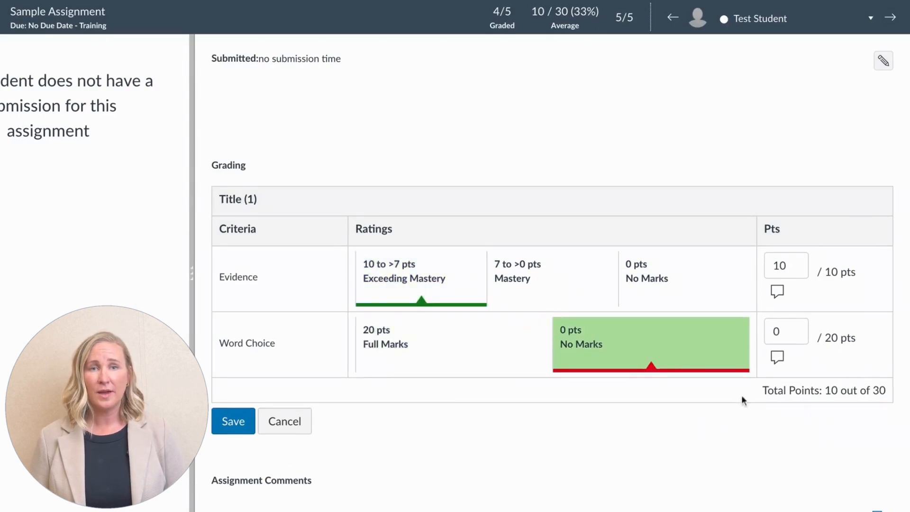
- Add the comment "what happened?" to the Word Choice criterion and save the rubric assessment
left_click(776, 357)
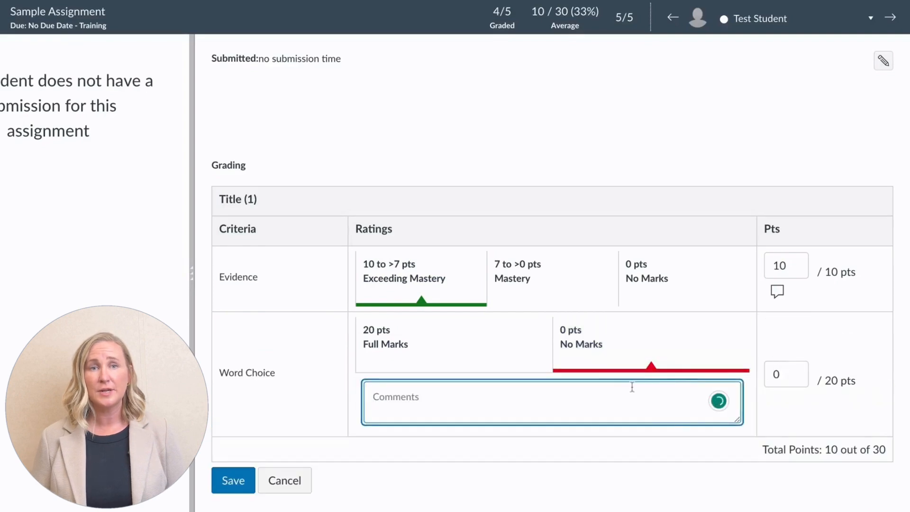
type("what happened?")
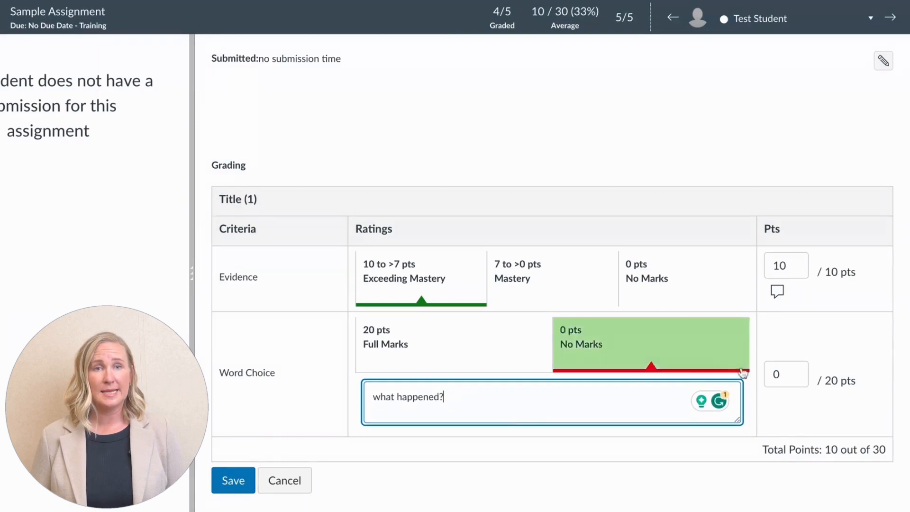
left_click(786, 402)
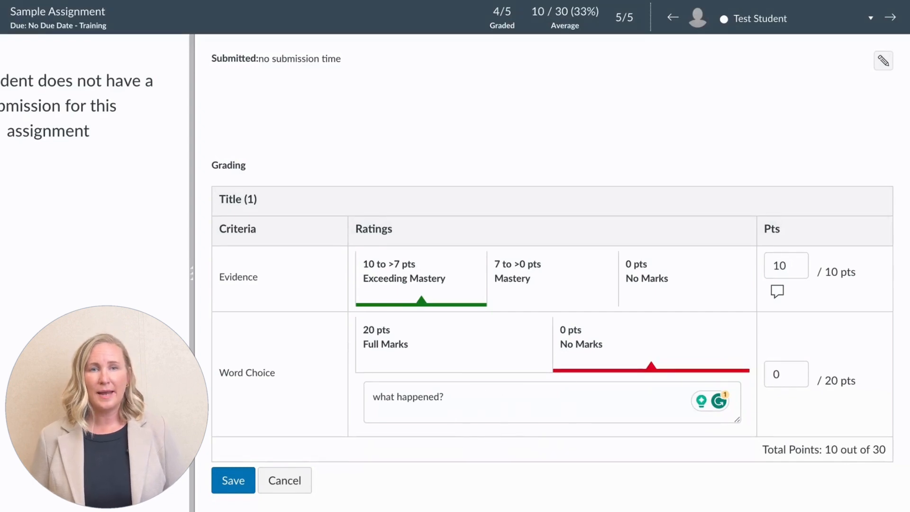
left_click(239, 482)
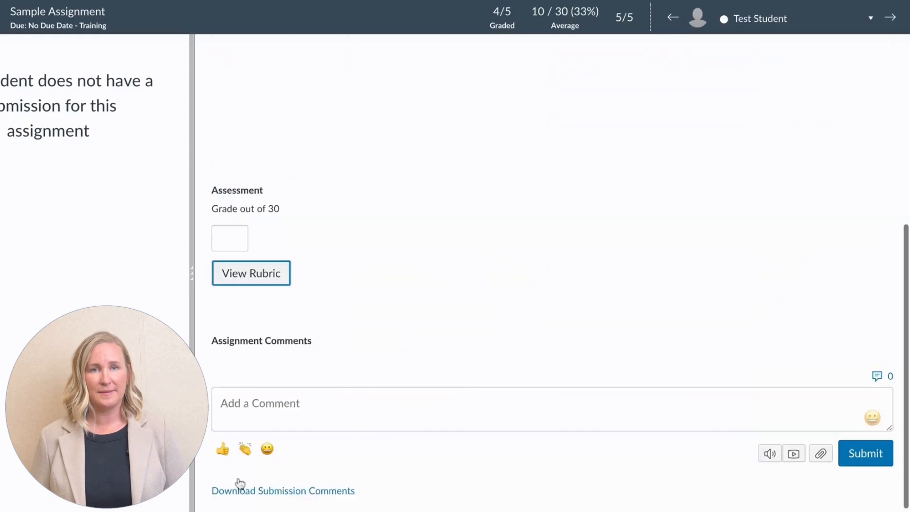